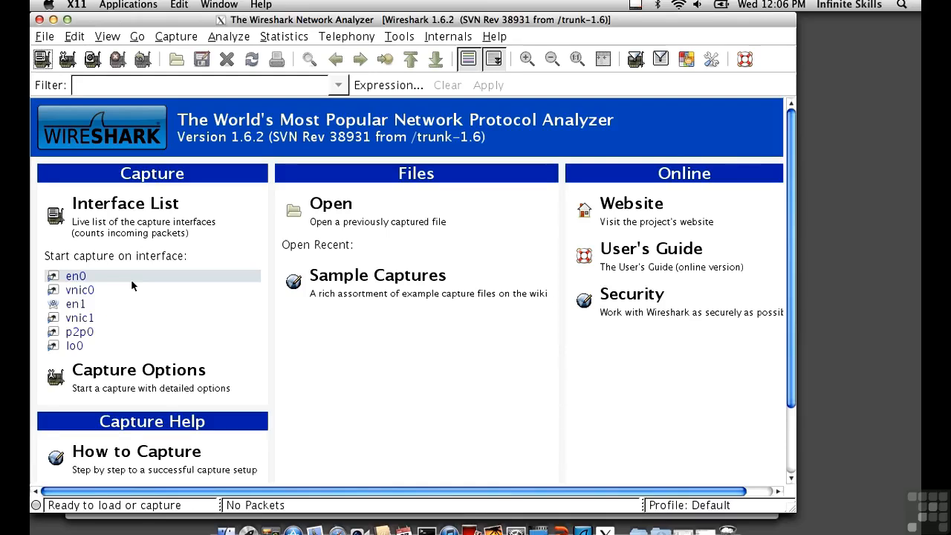
click(55, 304)
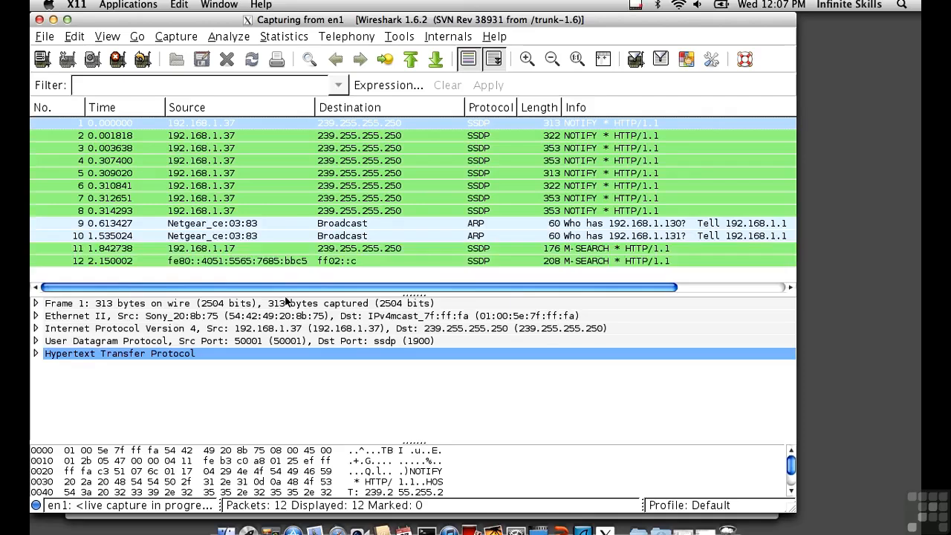
click(336, 530)
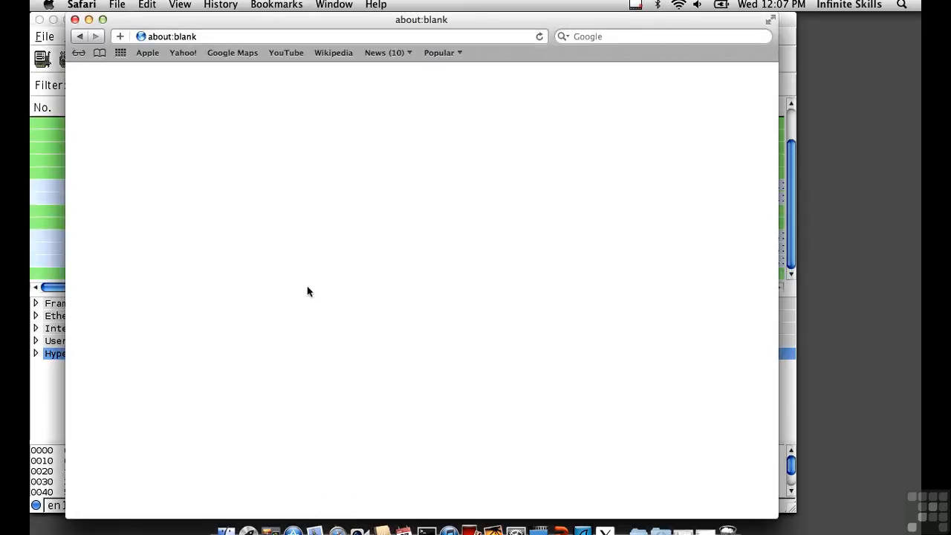
double_click(179, 36)
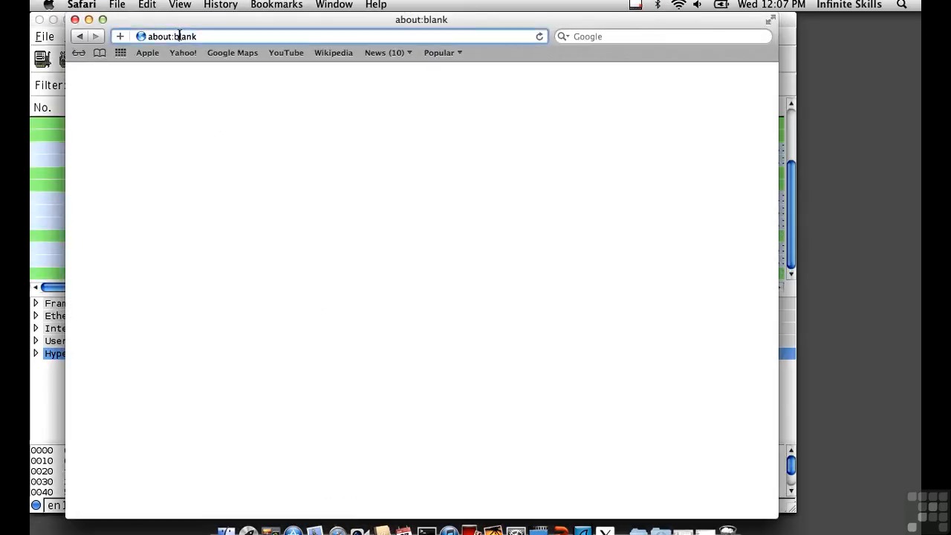
click(178, 35)
text(www.google.com)
key(Return)
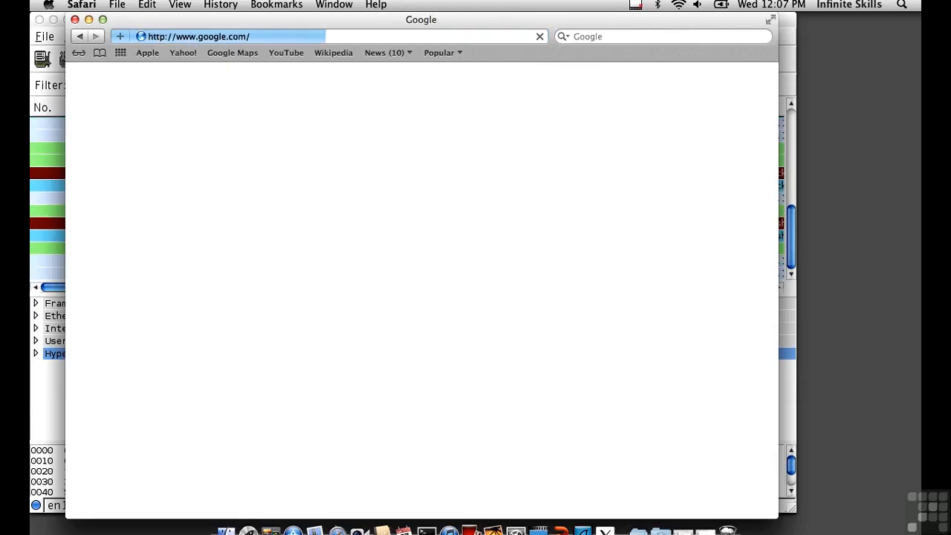
Step: Switch back to Wireshark and stop the running capture
click(55, 136)
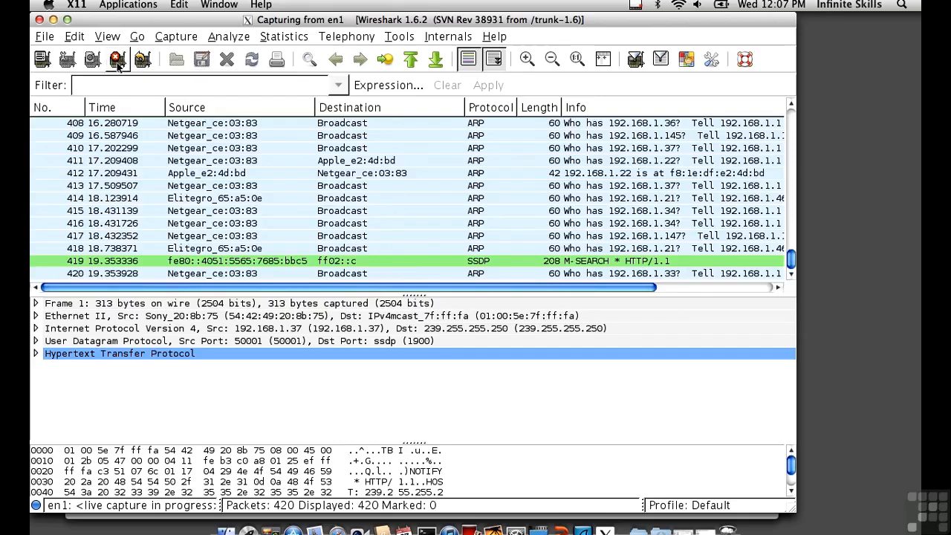
click(117, 61)
Step: Examine the Transmission Control Protocol header fields of packet 290, including its sequence number, and collapse the section
scroll(240, 167, up, 20)
scroll(240, 169, up, 15)
scroll(239, 169, down, 8)
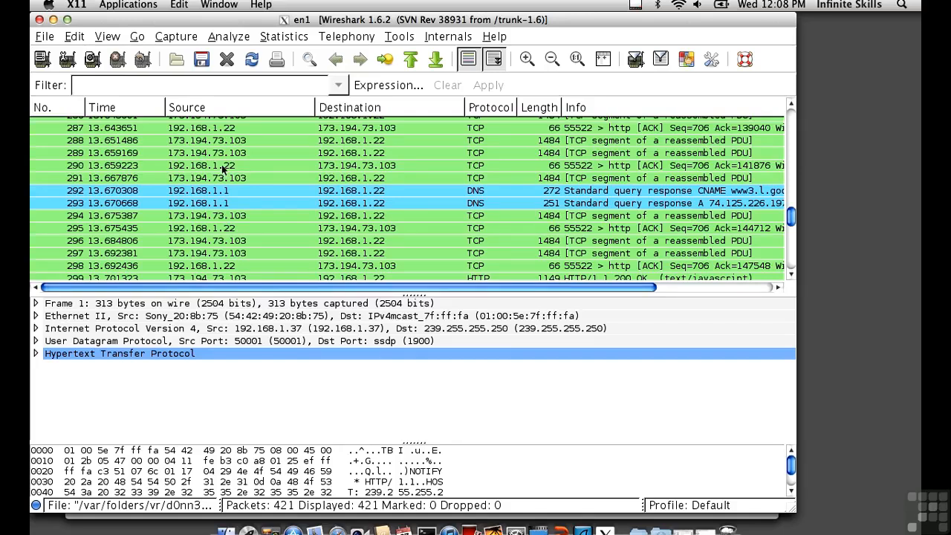
click(221, 170)
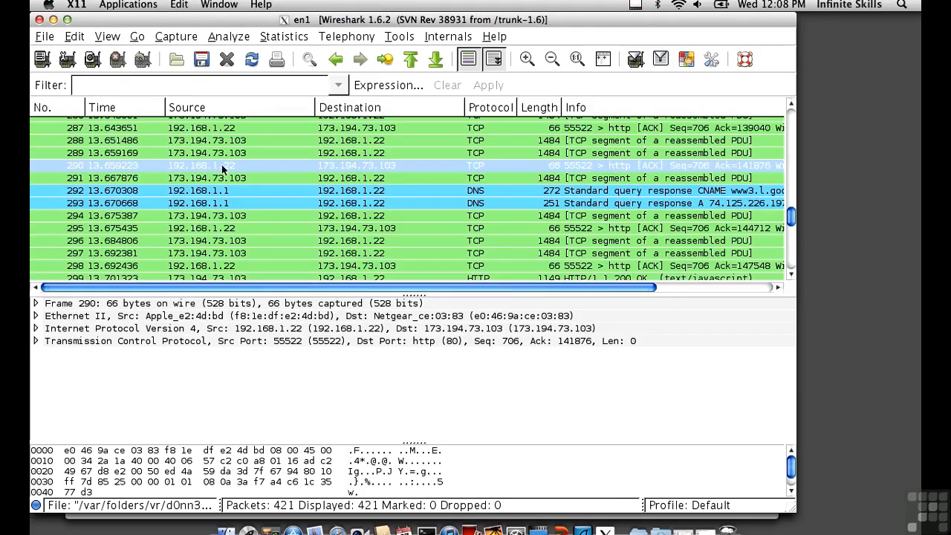
click(36, 341)
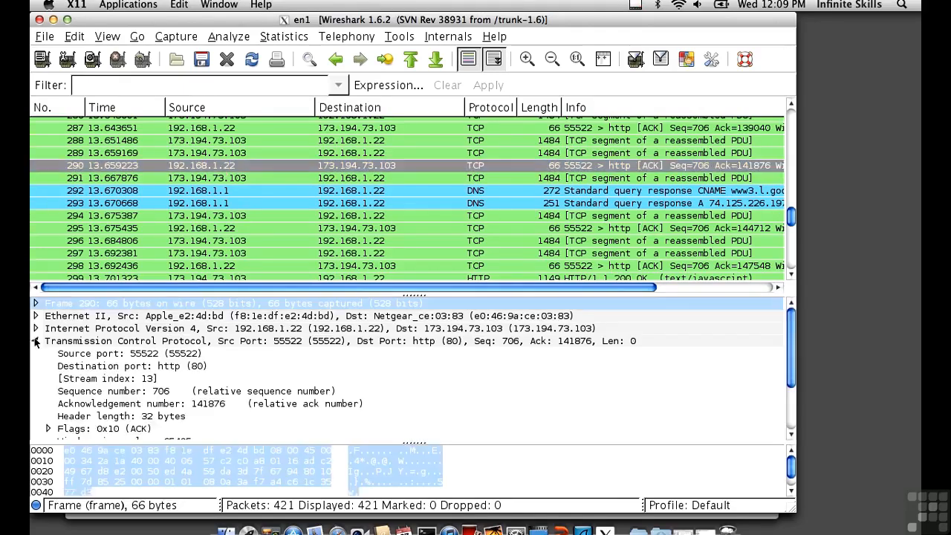
click(128, 391)
scroll(128, 392, down, 3)
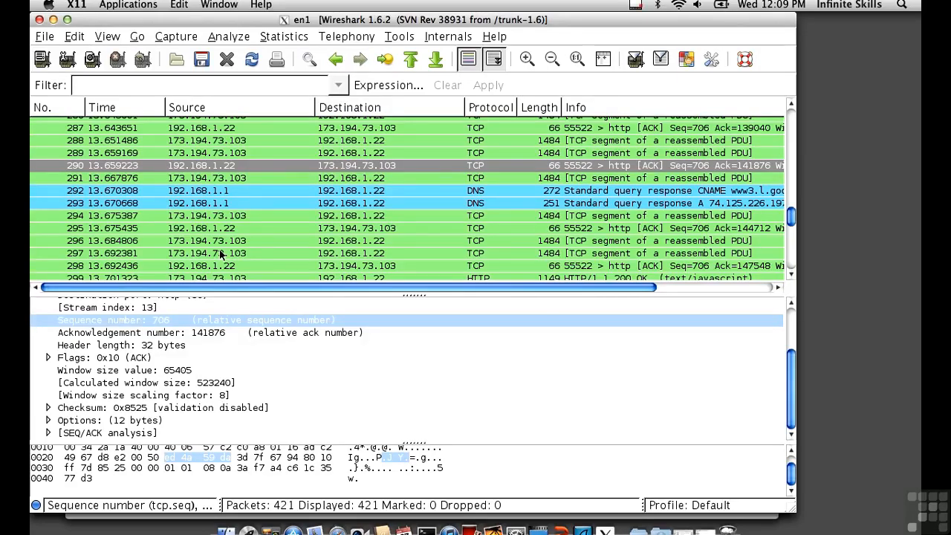
scroll(191, 339, up, 2)
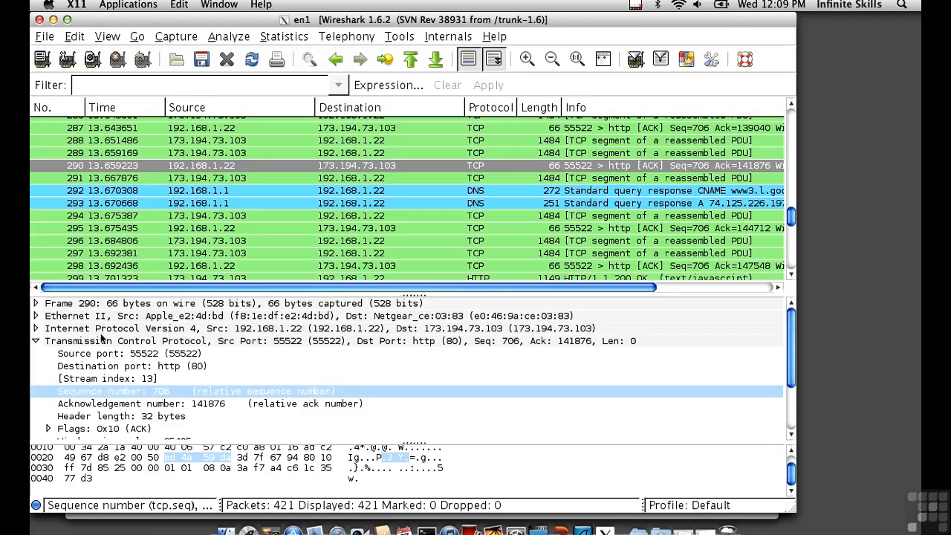
click(36, 341)
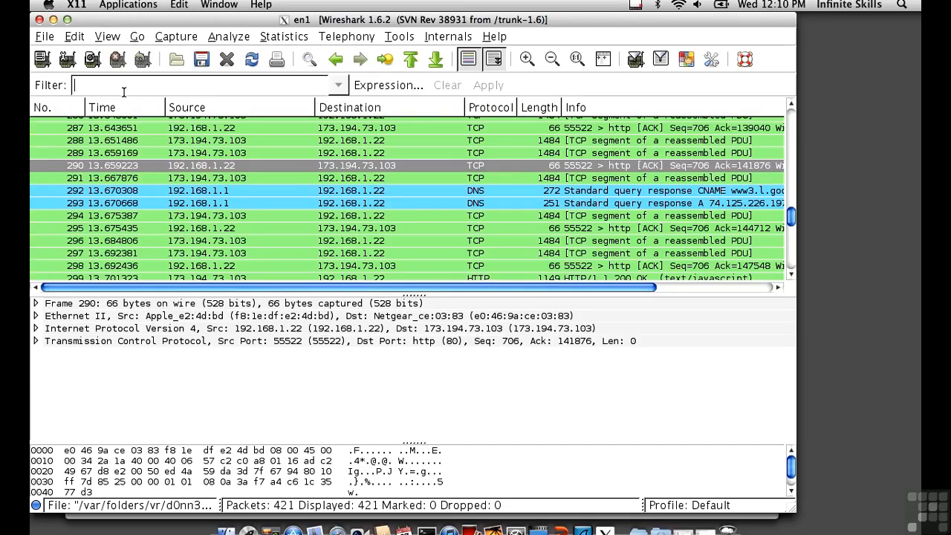
Step: Apply the display filter http to the captured packets
text(http)
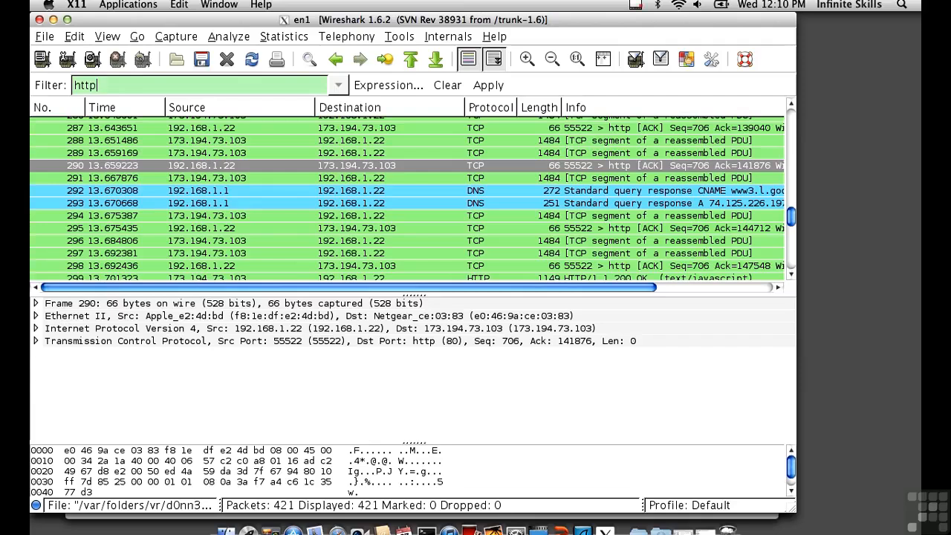
key(Return)
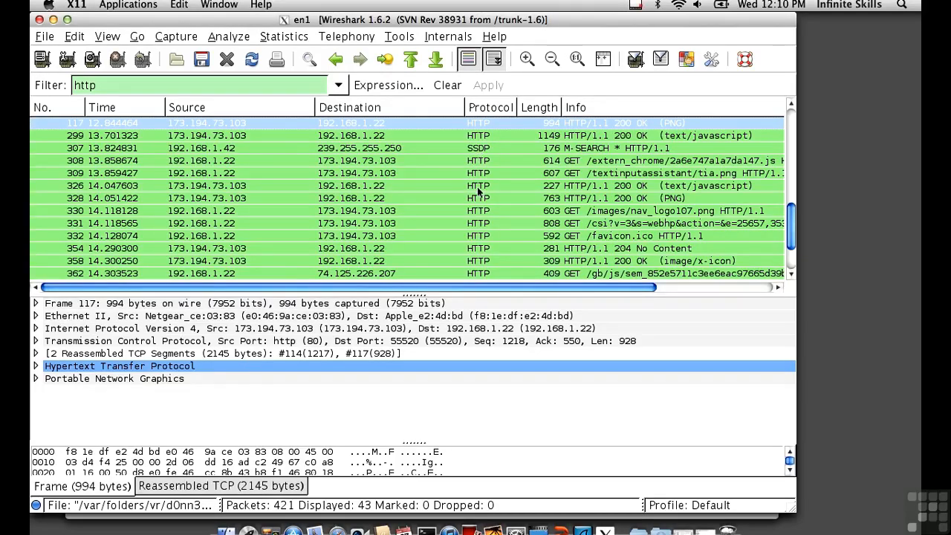
Step: Select the GET /favicon.ico request, packet 332, and follow its TCP stream
click(377, 176)
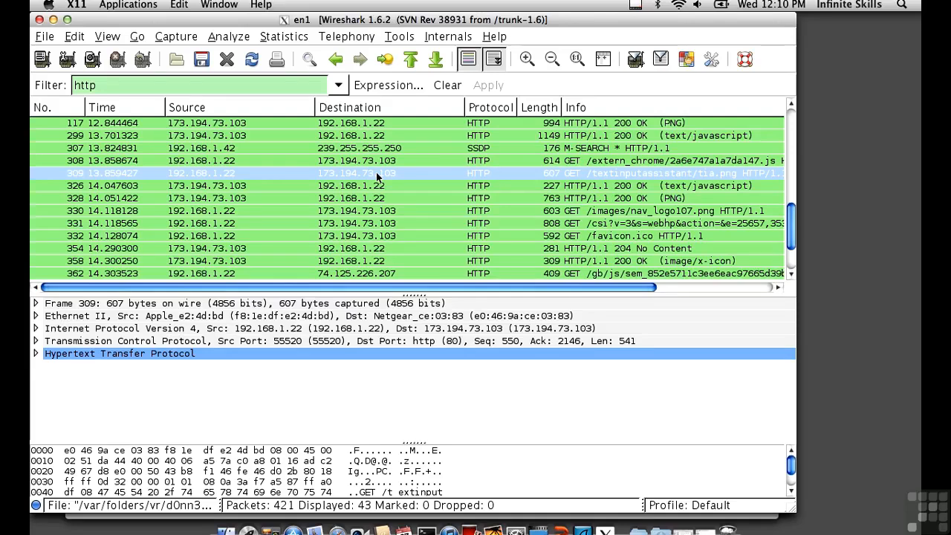
click(355, 235)
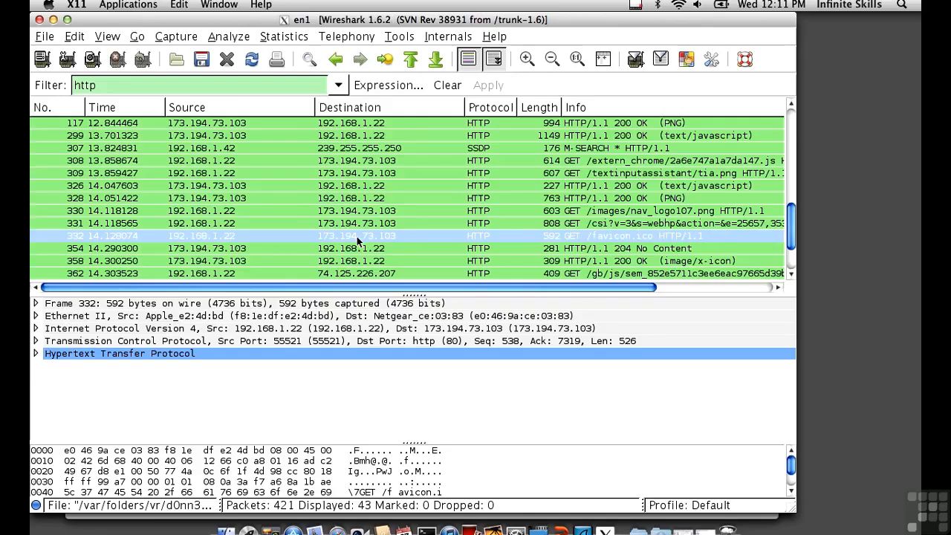
click(230, 39)
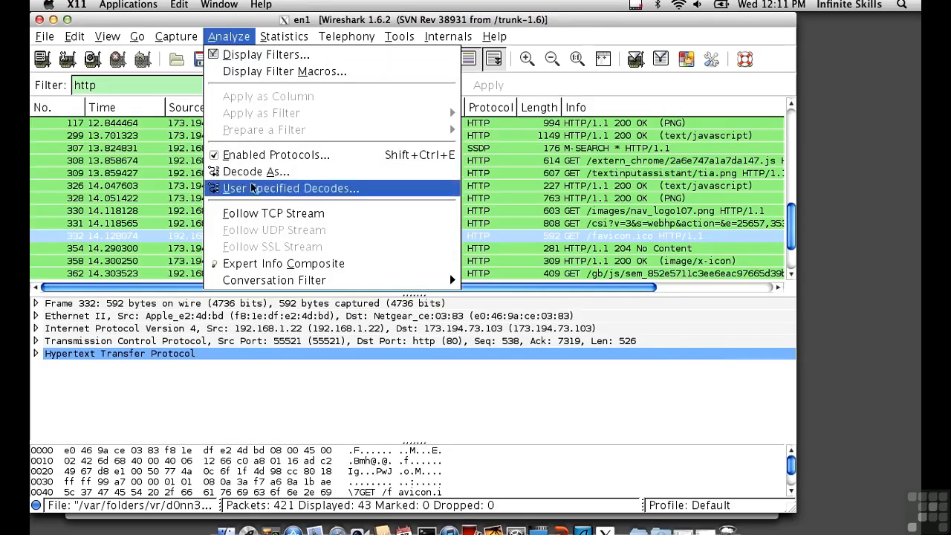
click(254, 213)
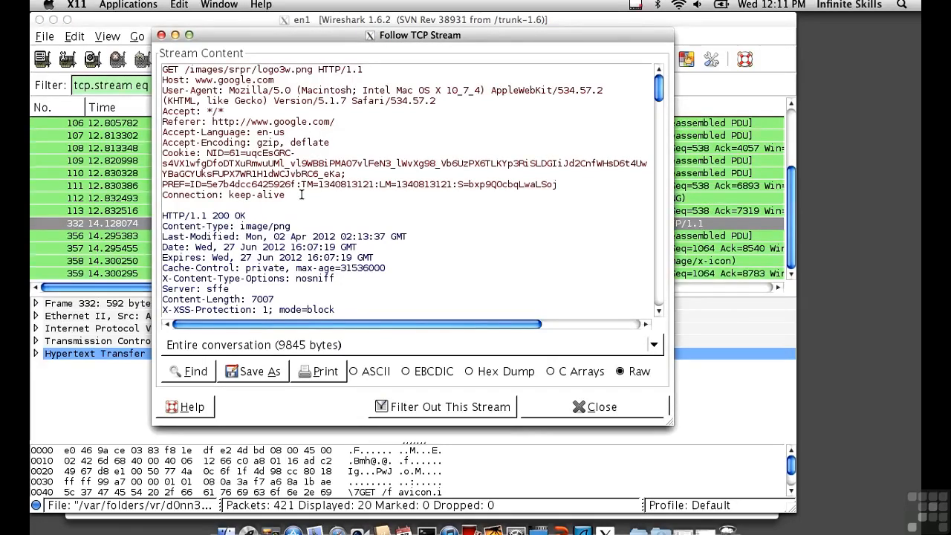
Step: Read through the stream's HTTP requests and responses, close the stream content, and review the stream's packets from the beginning
scroll(301, 195, down, 5)
scroll(300, 195, up, 5)
scroll(212, 134, down, 10)
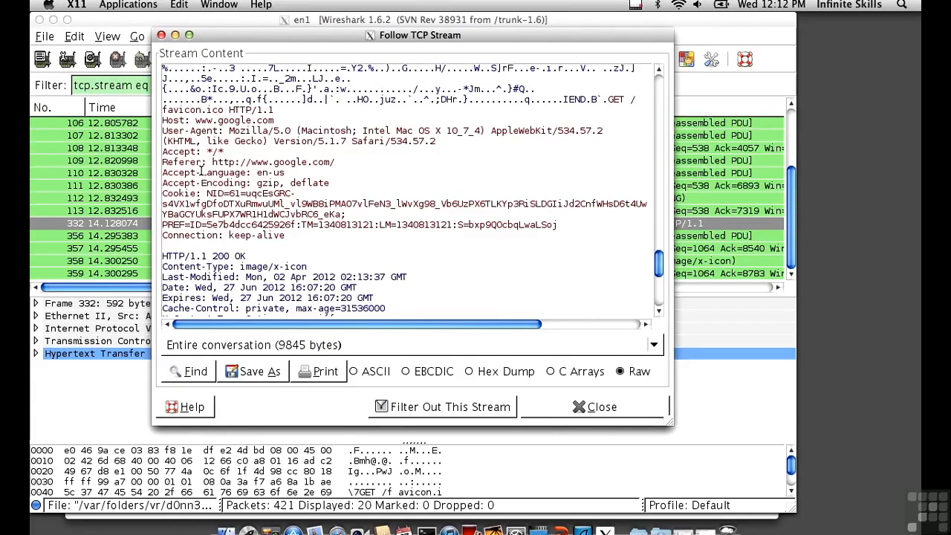
scroll(200, 172, up, 2)
scroll(200, 171, up, 8)
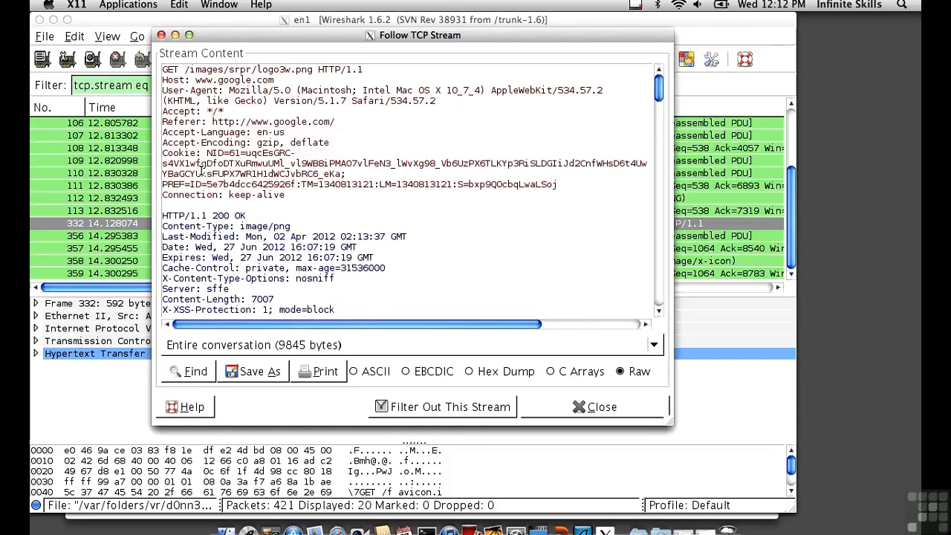
scroll(200, 171, down, 5)
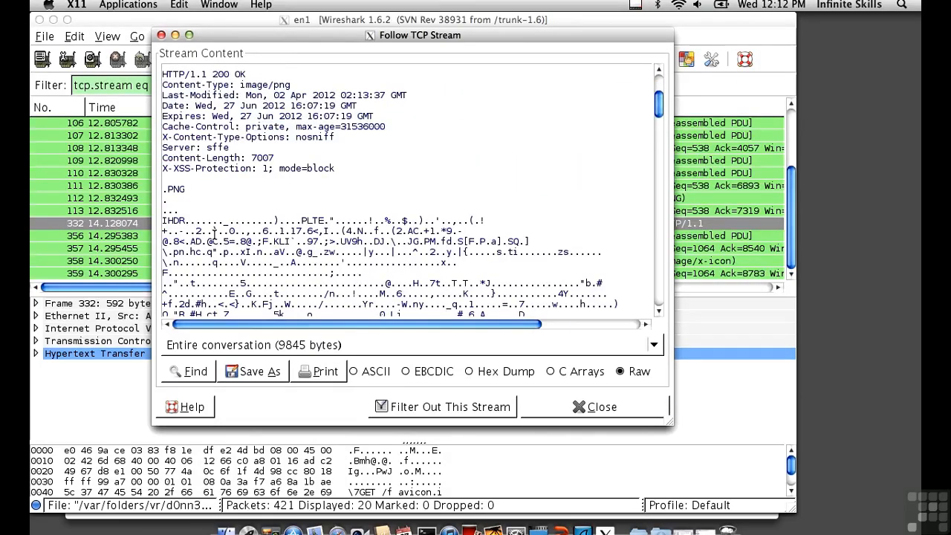
click(597, 408)
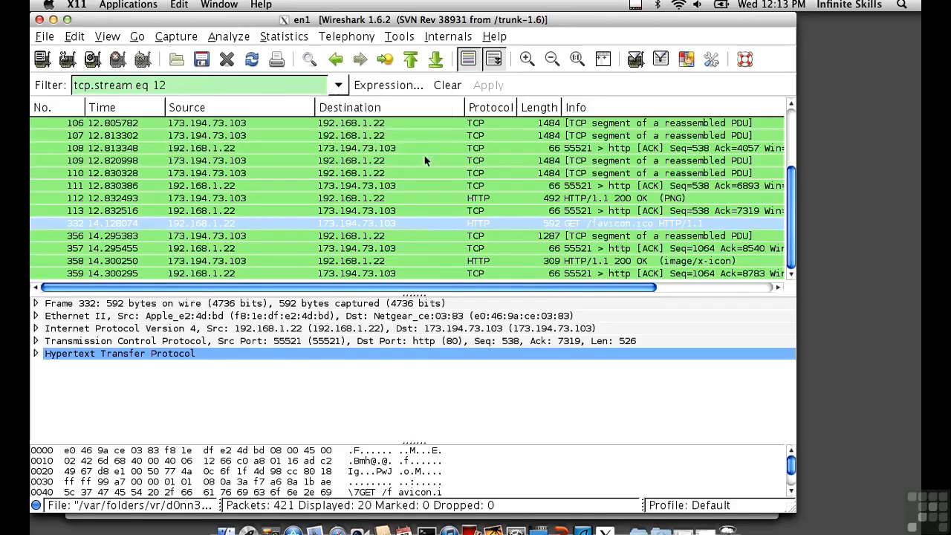
scroll(437, 175, up, 3)
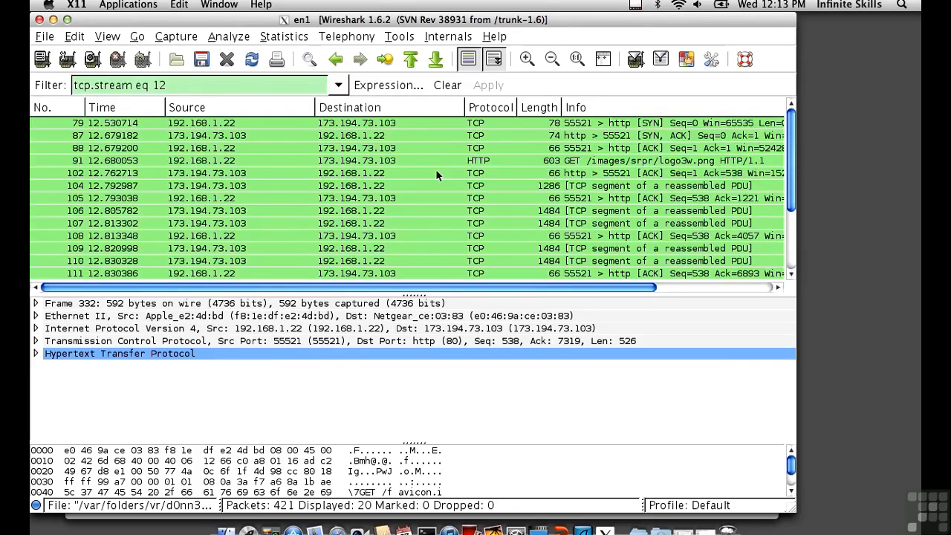